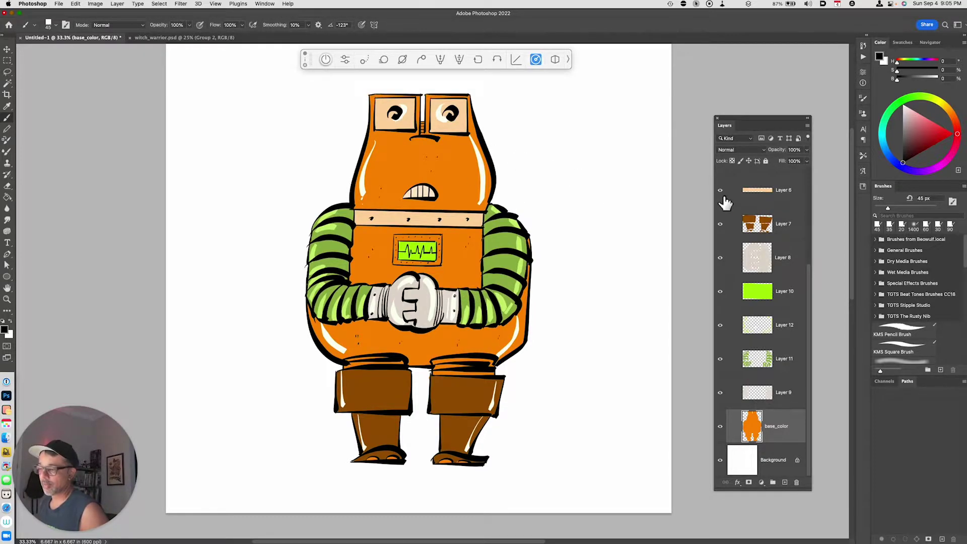
Load the base_color layer's robot silhouette as a selection and add new Layer 14 above Background
scroll(745, 204, "up", 4)
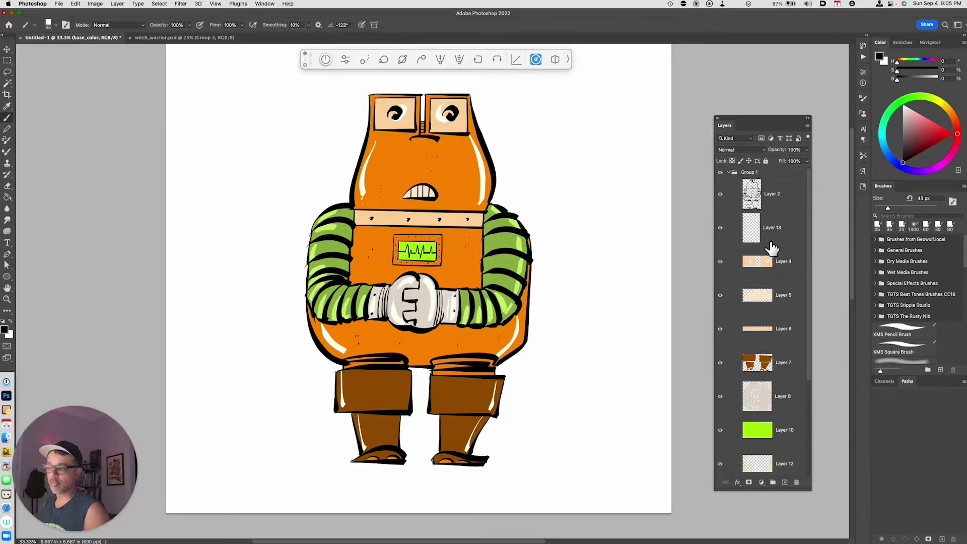
scroll(758, 262, "down", 5)
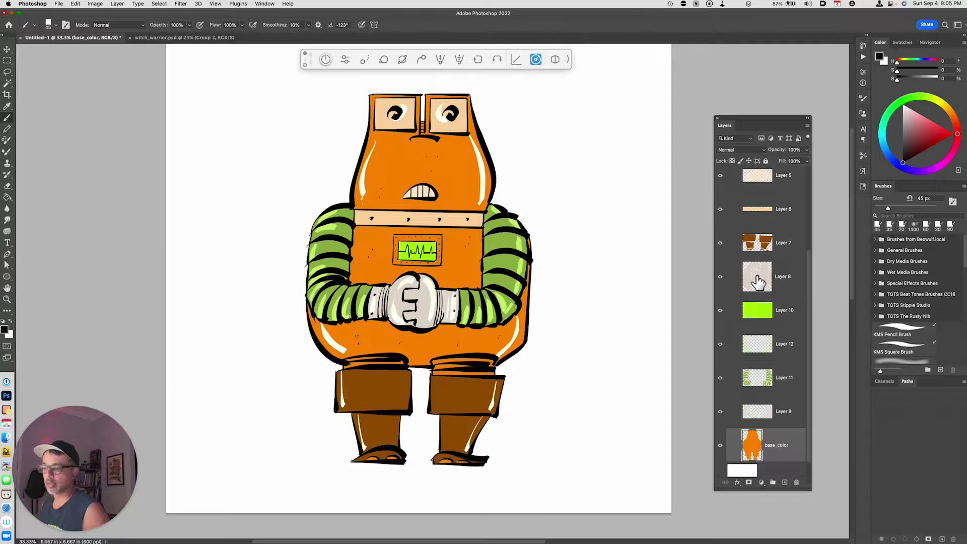
scroll(758, 282, "down", 2)
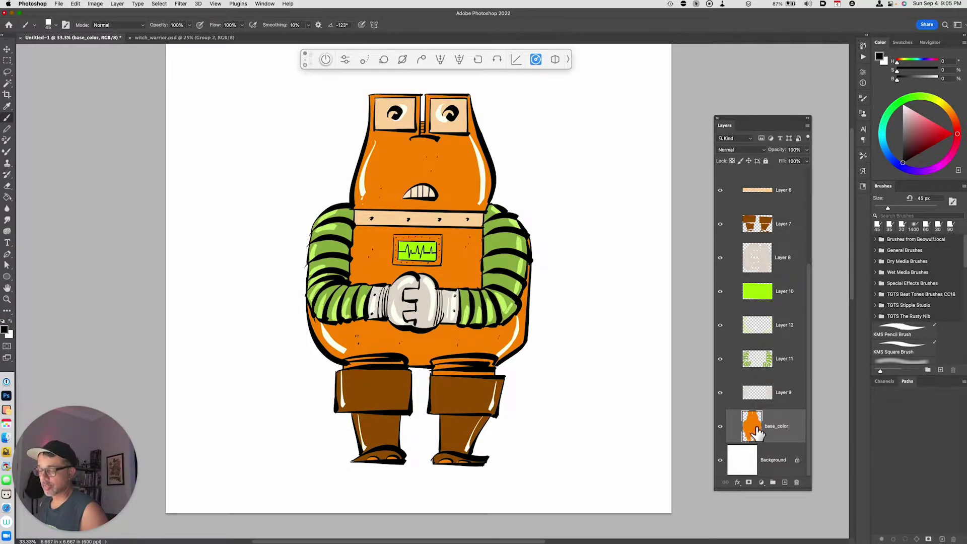
key("super+minus")
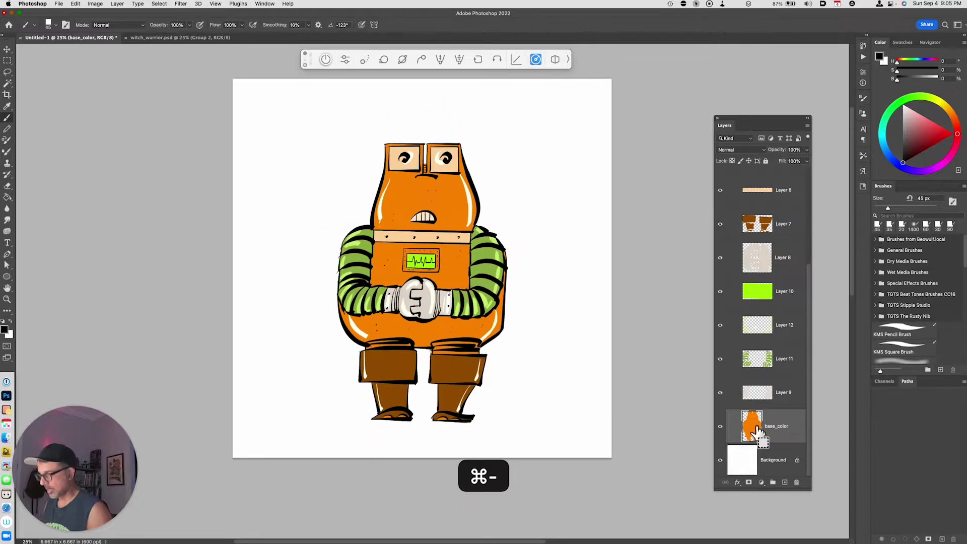
left_click(752, 430, "super")
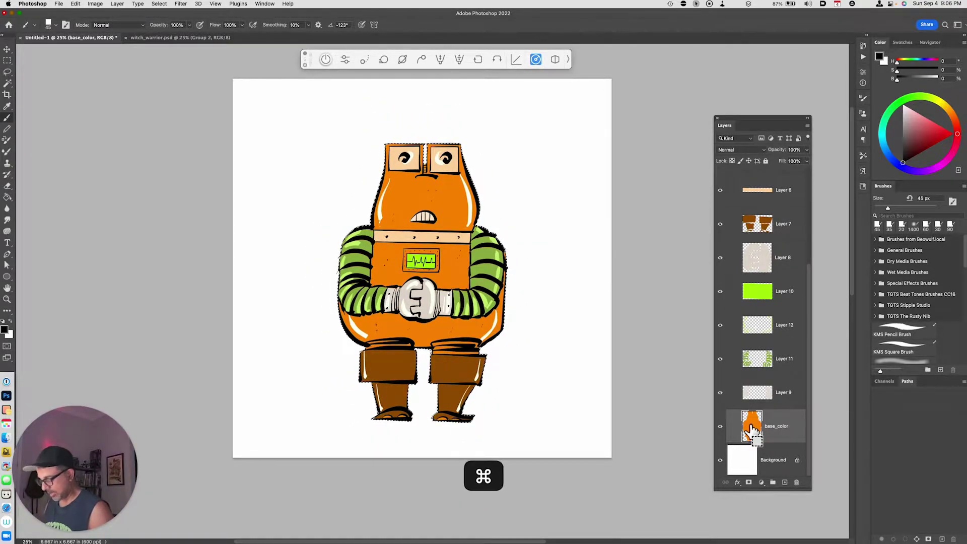
key("super+equal")
key("super+equal")
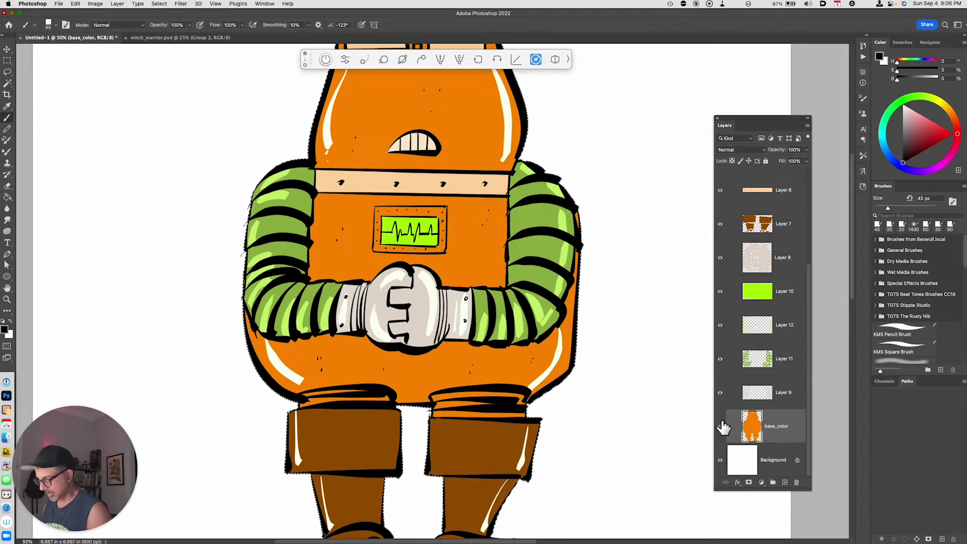
key("super+minus")
key("super+minus")
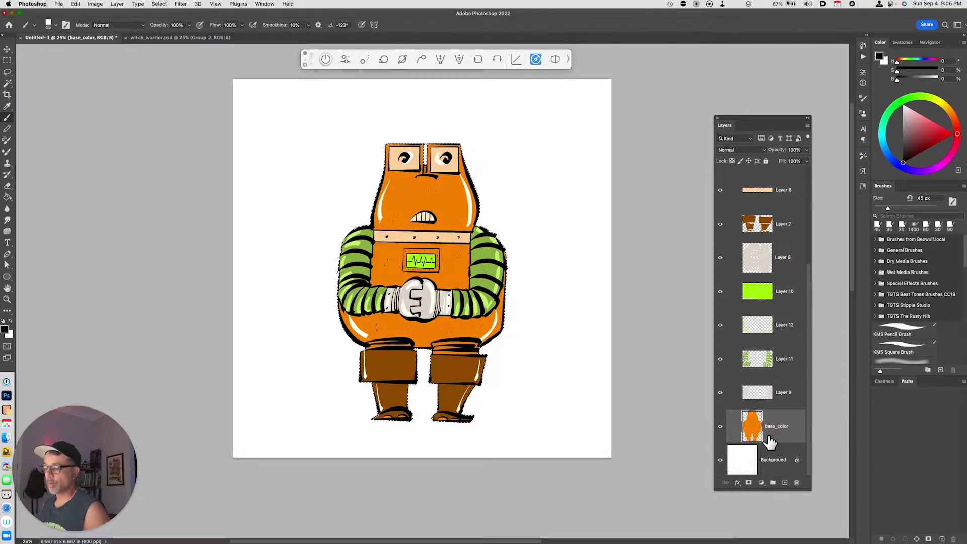
left_click(764, 459)
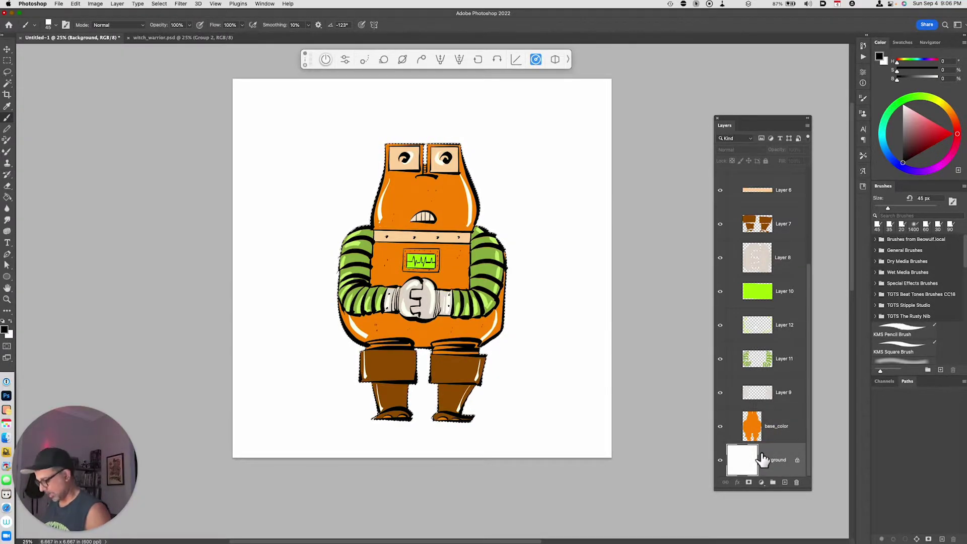
key("alt+shift+super+n")
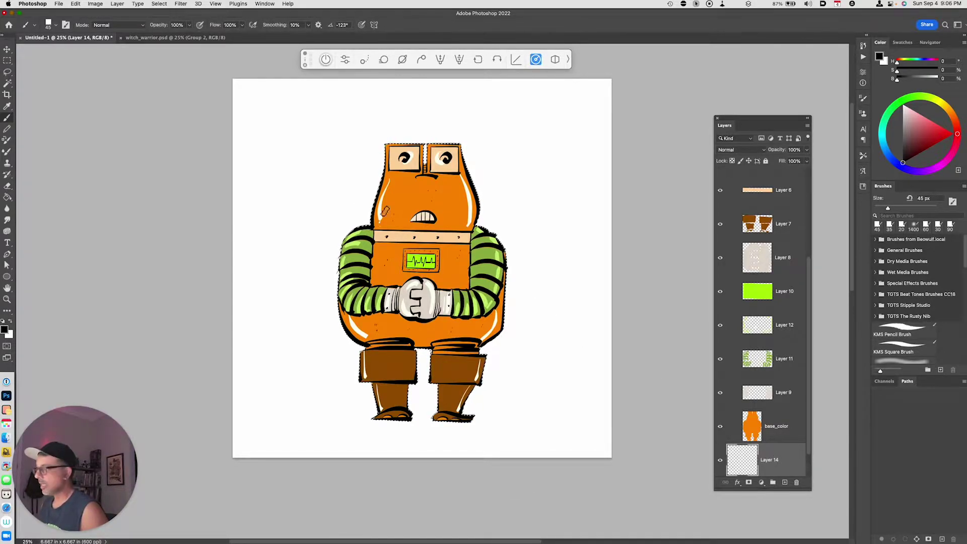
Use Select > Modify > Expand to grow the robot selection by 20 pixels
left_click(167, 4)
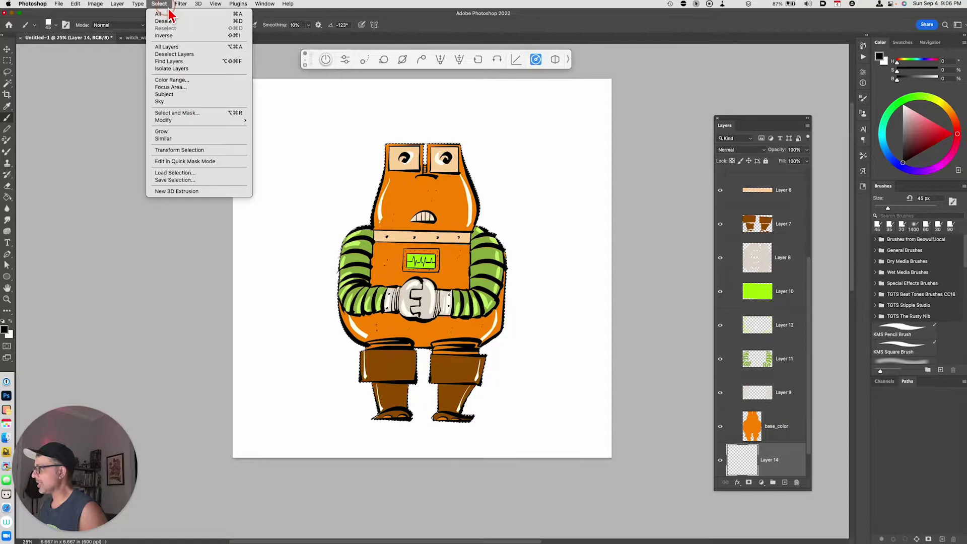
mouse_move(192, 122)
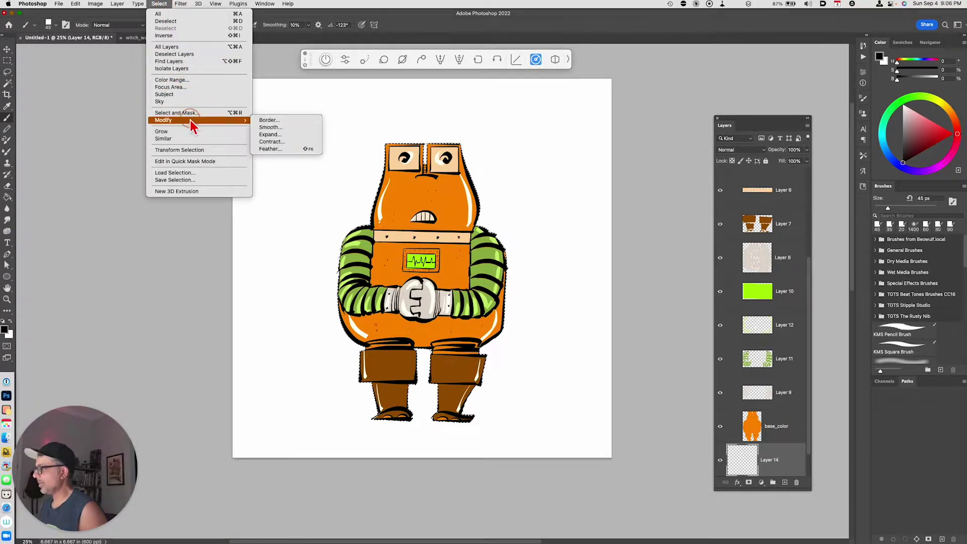
left_click(290, 137)
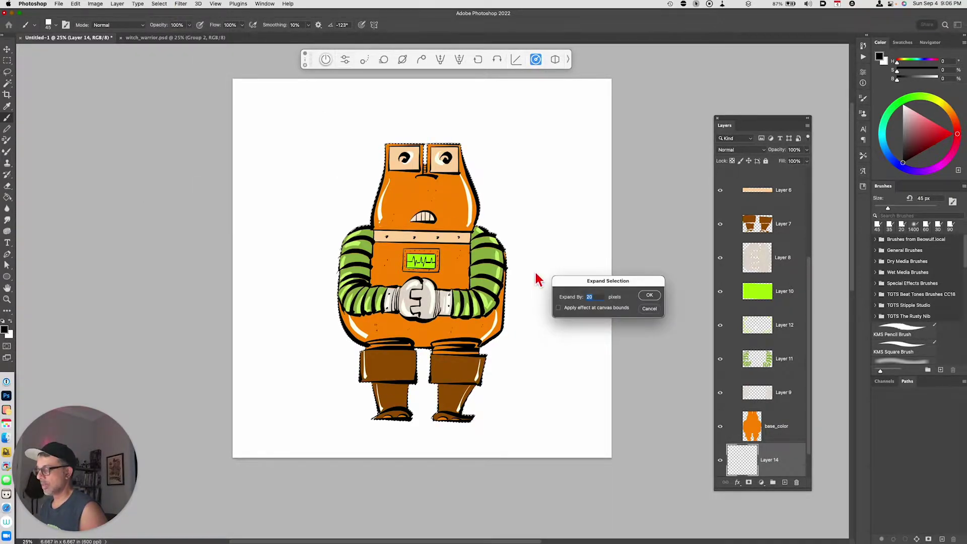
left_click_drag(602, 288, 588, 292)
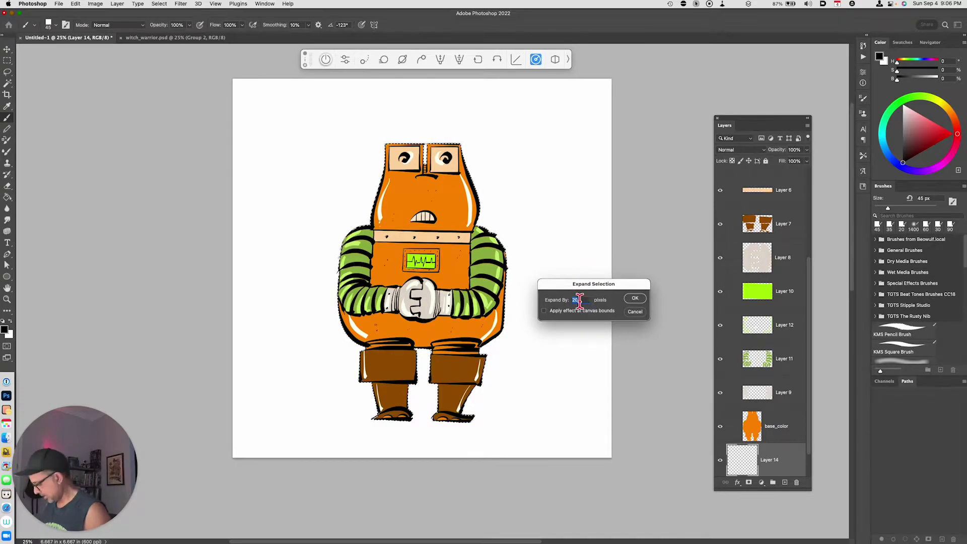
key("alt")
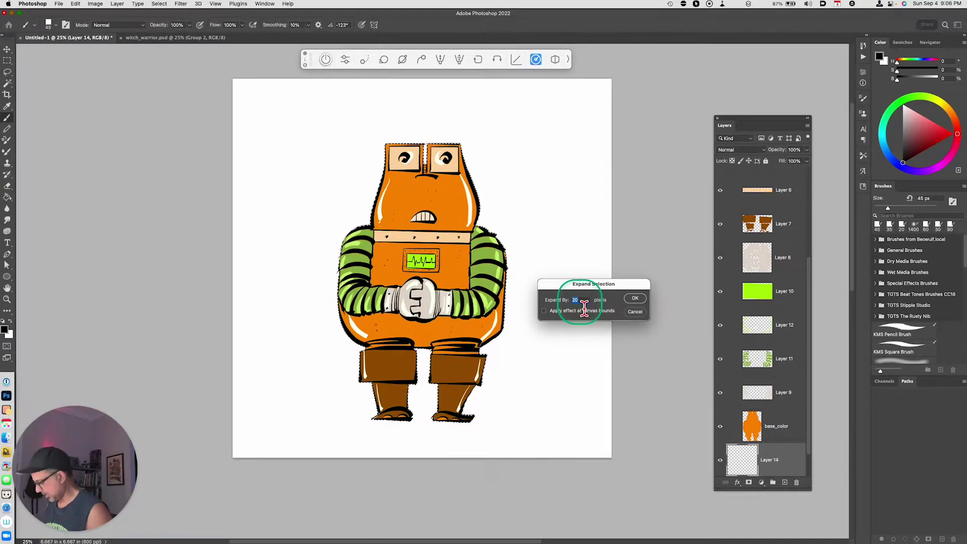
key("ctrl")
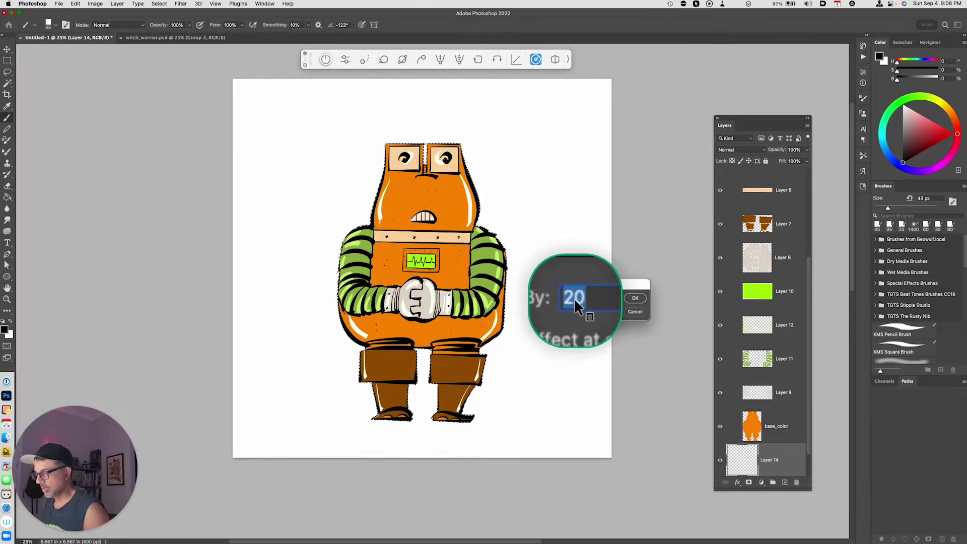
left_click(635, 299)
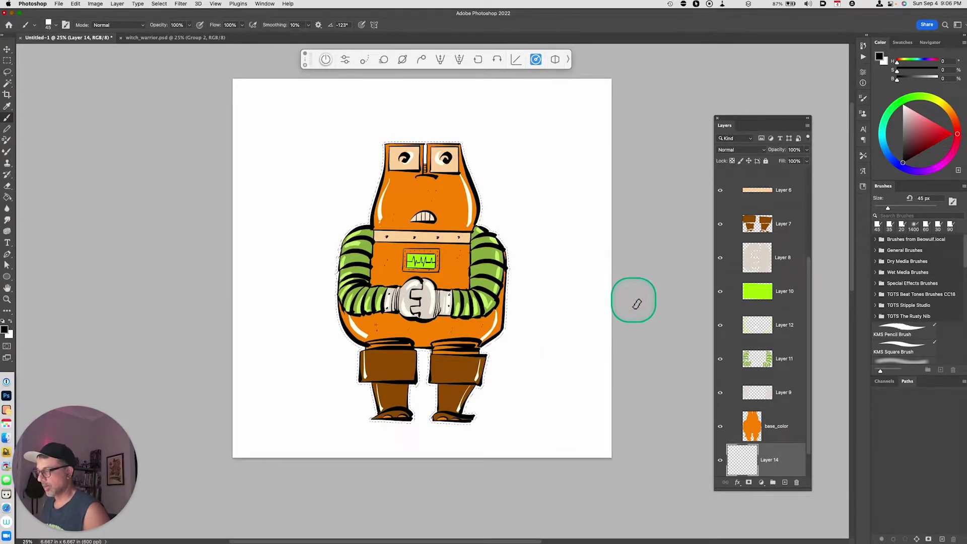
Set the foreground colour to pure white
key("ctrl")
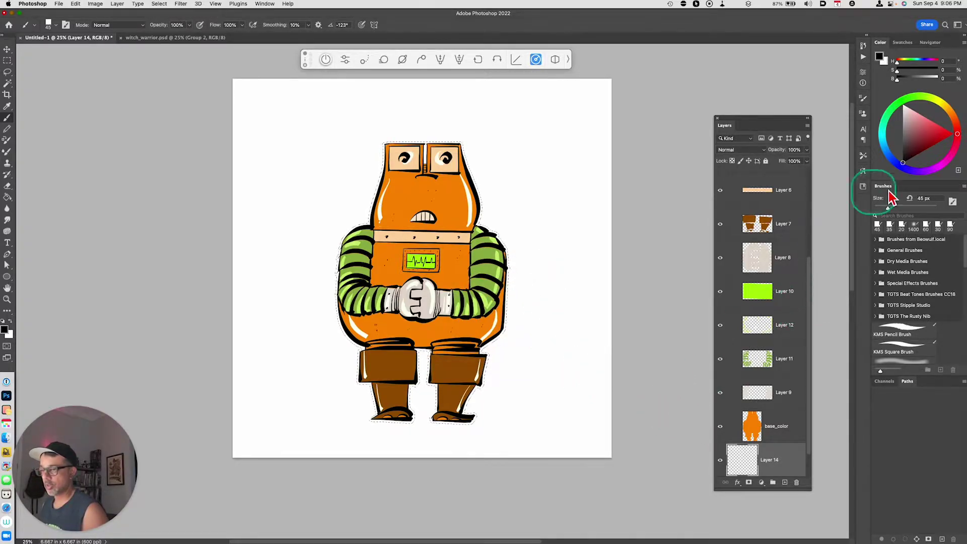
key("x")
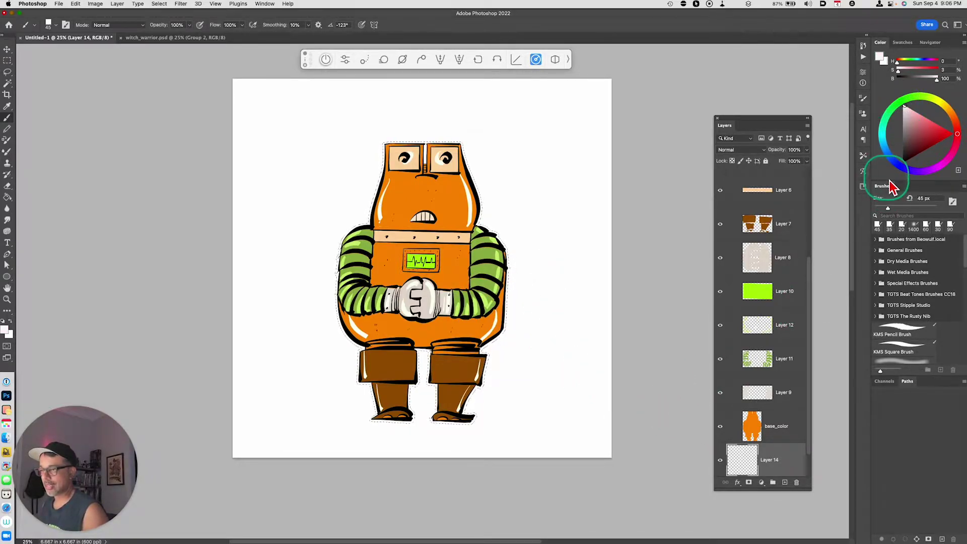
left_click(896, 70)
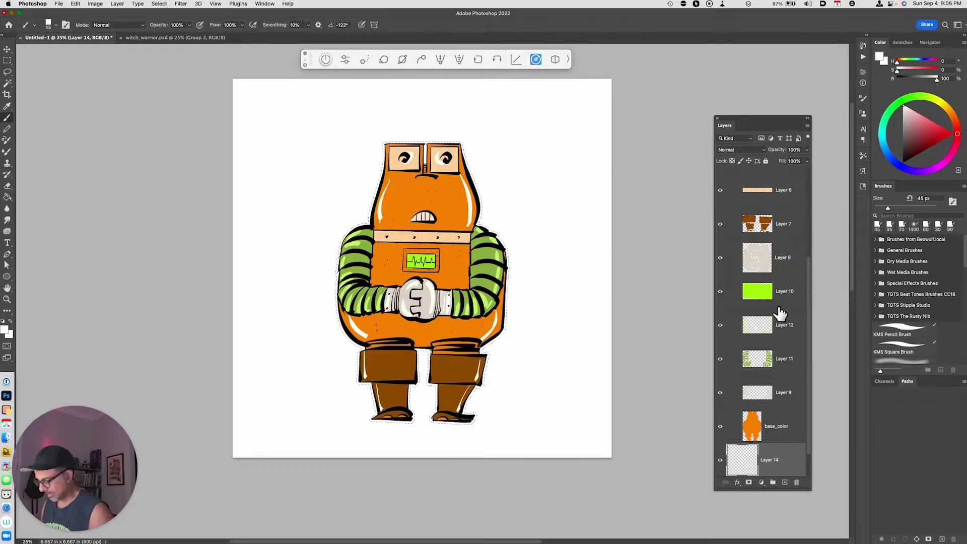
Fill the expanded selection with white on Layer 14, then deselect
key("alt+BackSpace")
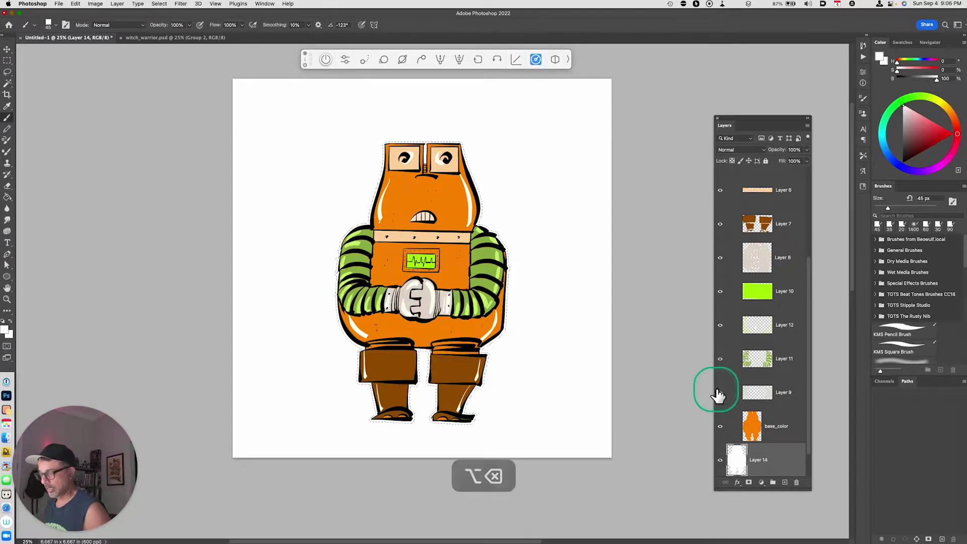
left_click(737, 448)
left_click(742, 460, "alt")
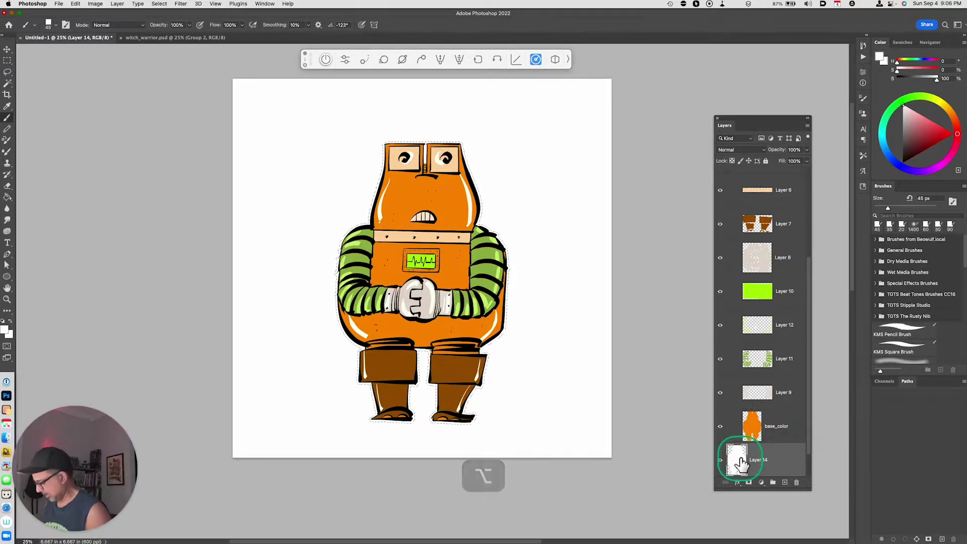
key("ctrl")
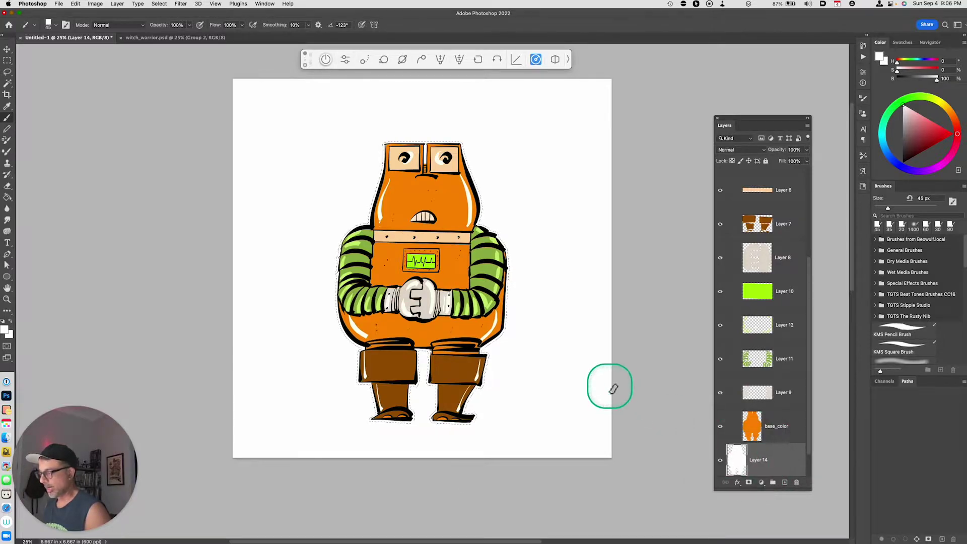
key("super+d")
Hide the Background layer and zoom in to check the white border on transparency
scroll(769, 429, "down", 1)
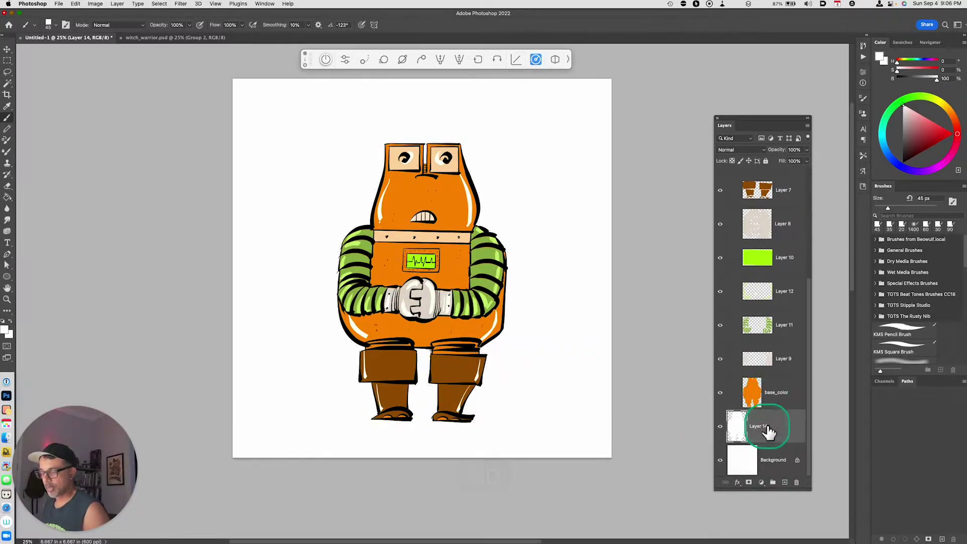
left_click(721, 462)
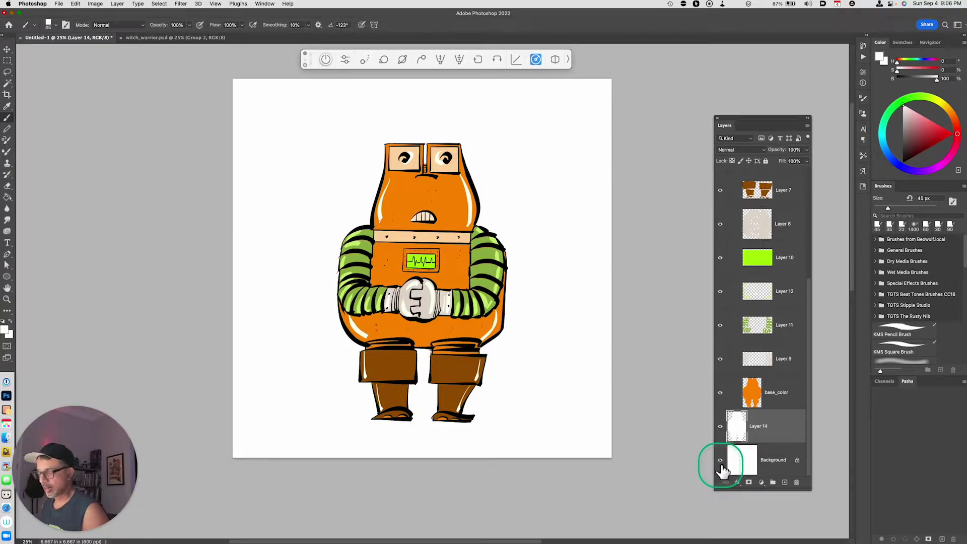
left_click(722, 463)
key("super+equal")
key("super+equal")
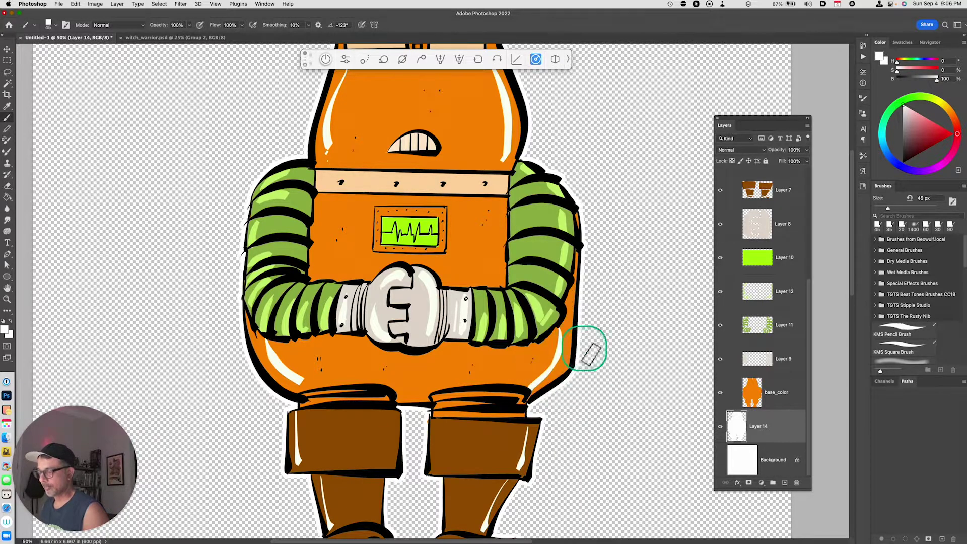
key("super+minus")
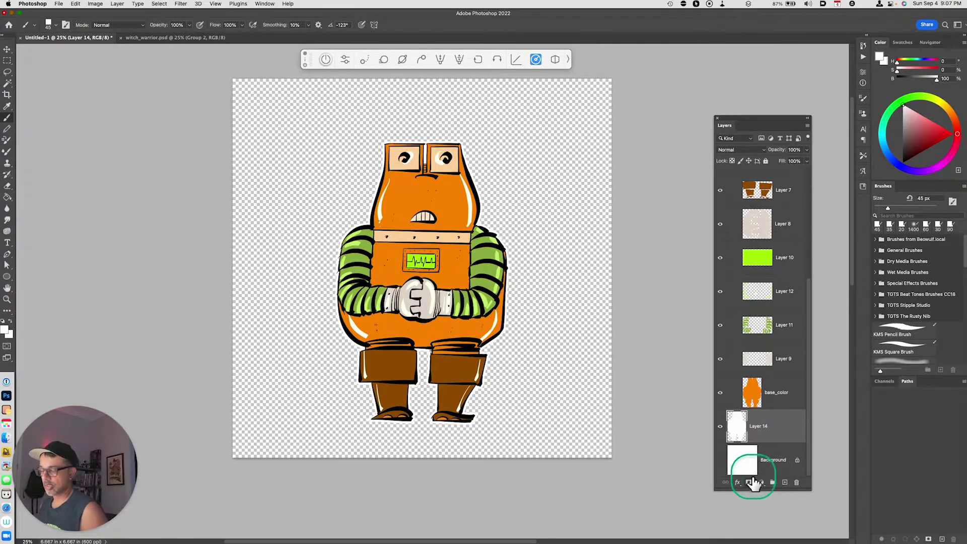
Give Layer 14 a Drop Shadow: 35% opacity, 90° angle, 22 px distance, 25% spread, 10 px size
left_click(737, 484)
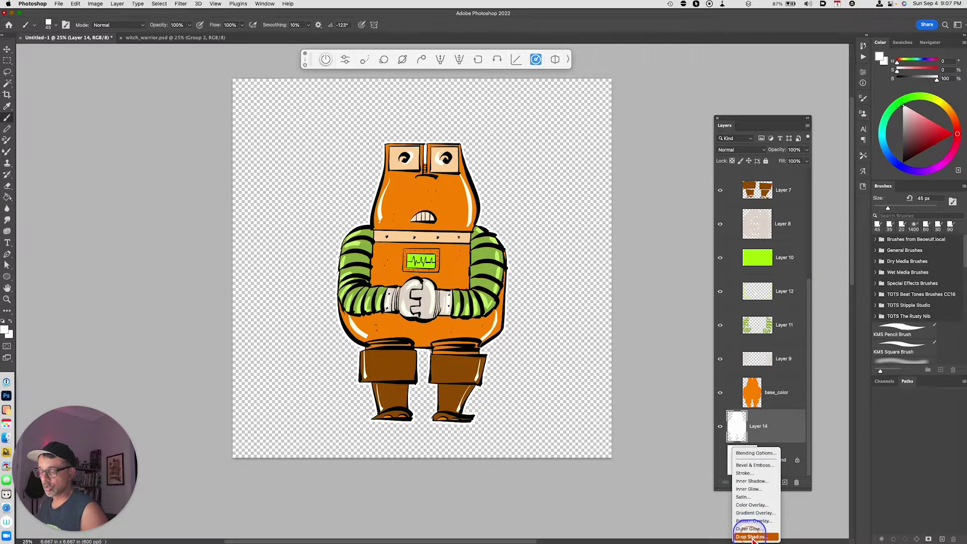
left_click(752, 537)
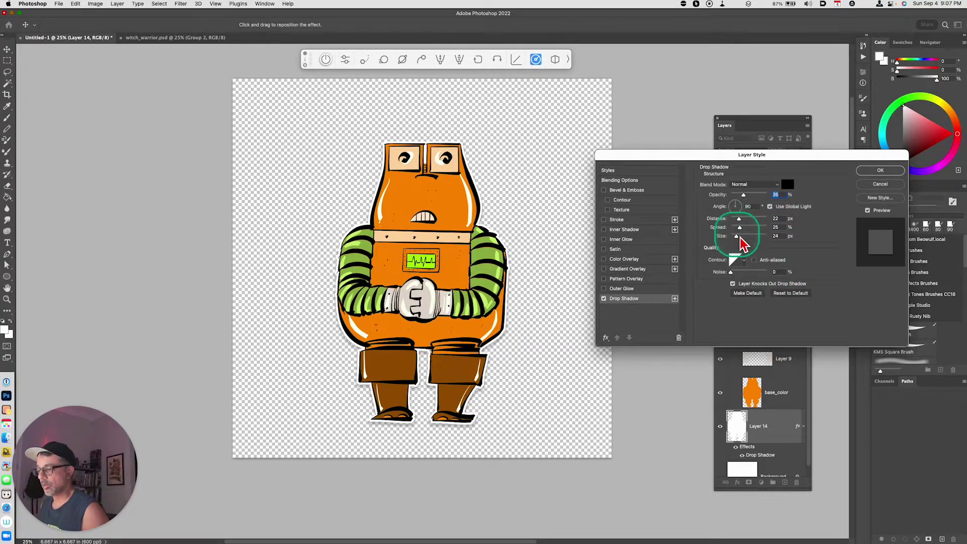
left_click_drag(742, 239, 737, 243)
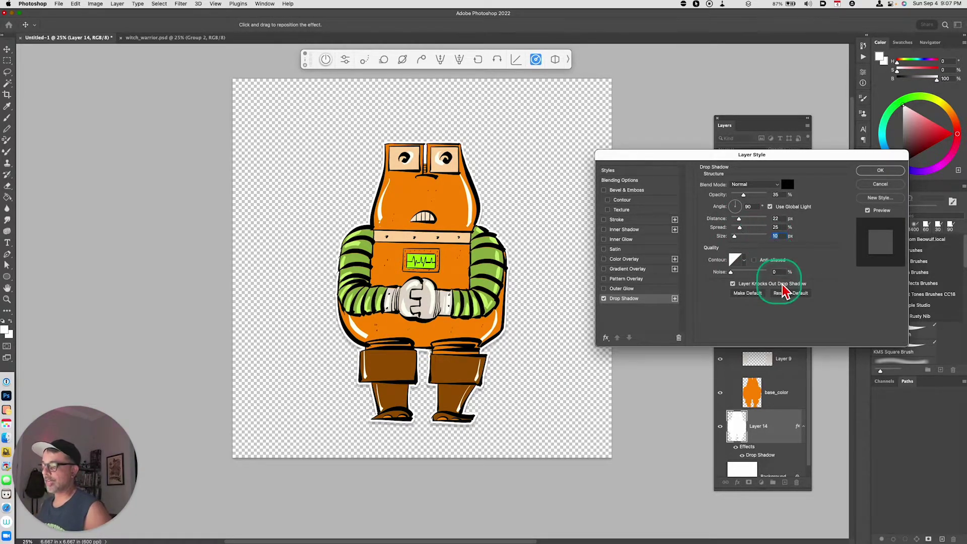
Apply the drop shadow and add a new empty layer above Background
left_click(879, 170)
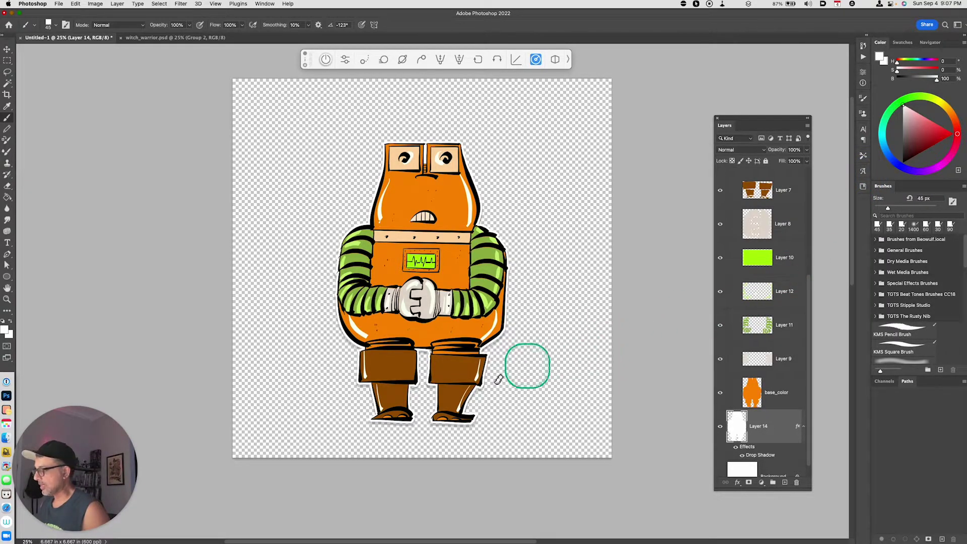
scroll(772, 444, "down", 1)
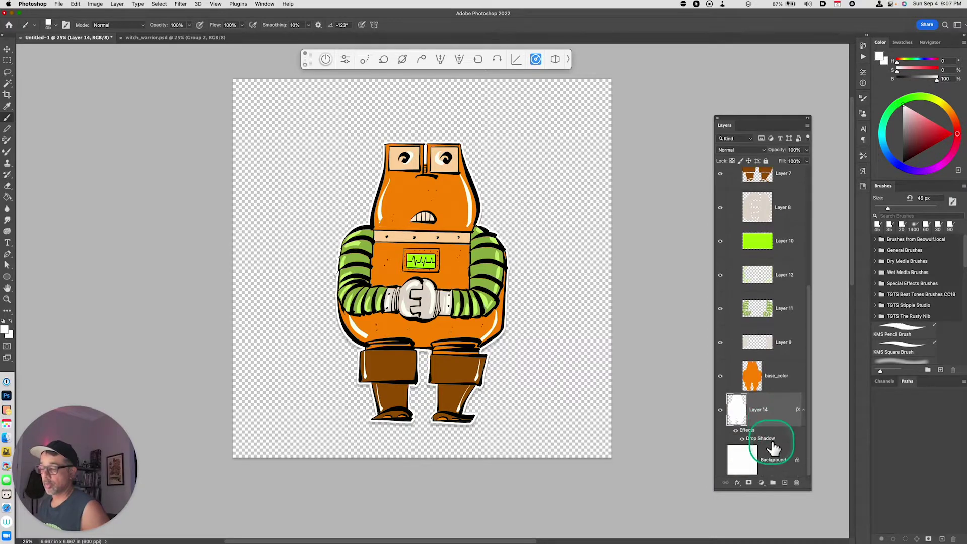
left_click(768, 460)
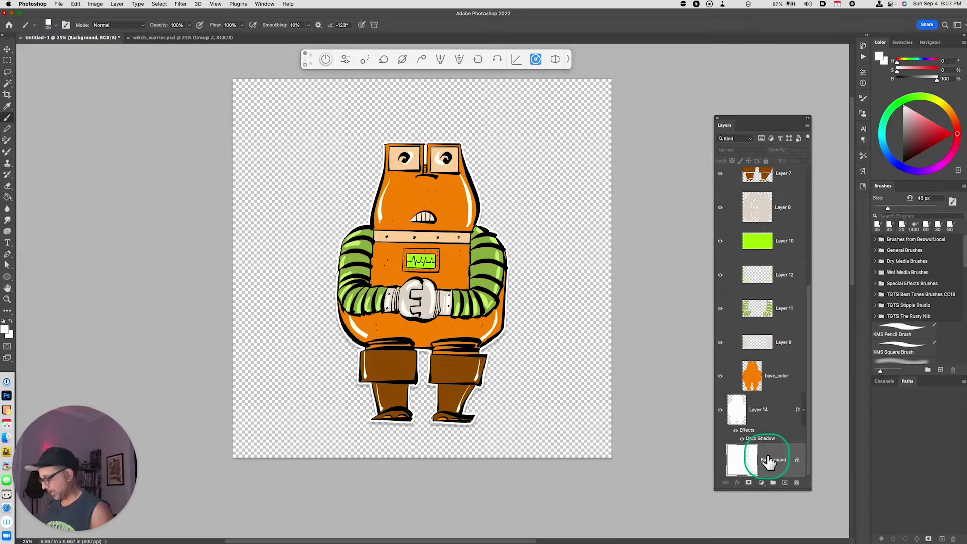
key("alt+shift+super+n")
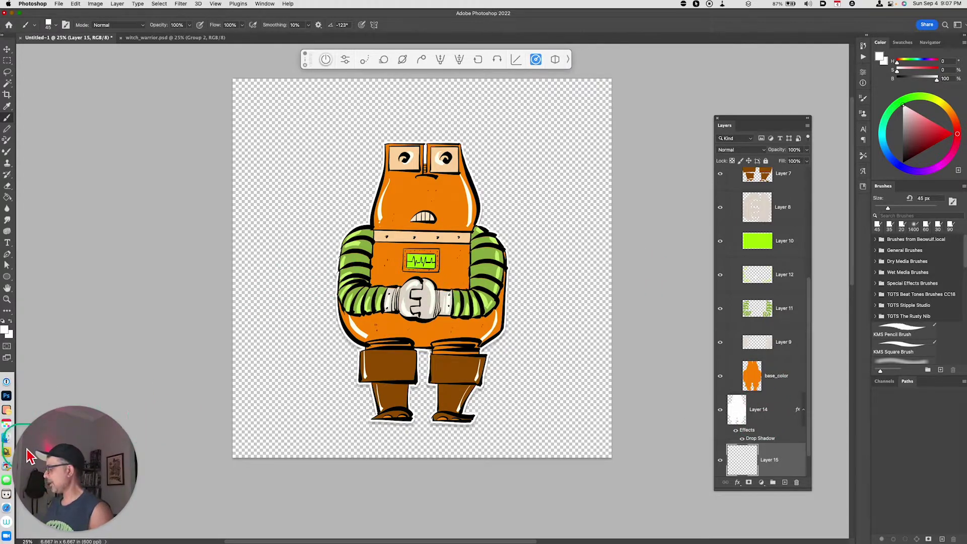
Place the wood-plank texture image so it fills the canvas beneath the robot
key("F7")
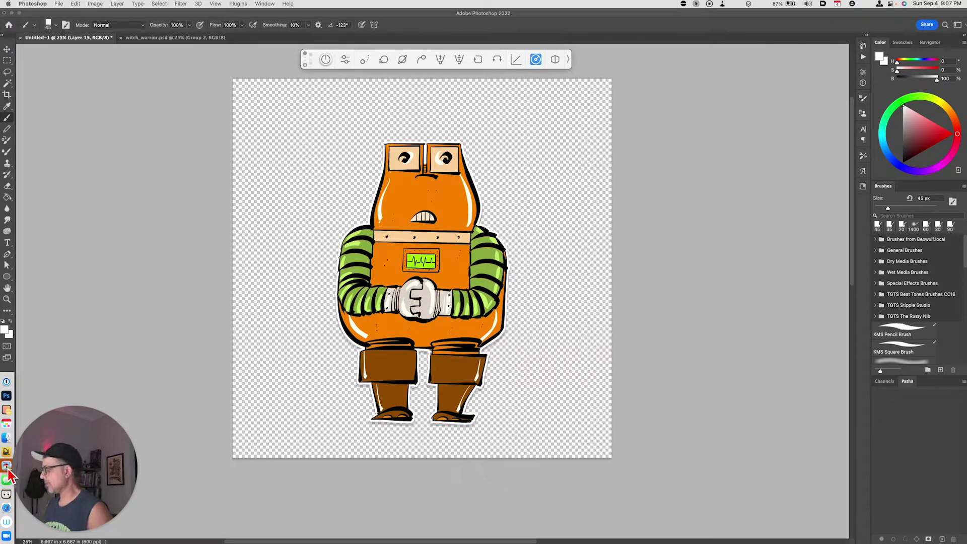
key("super")
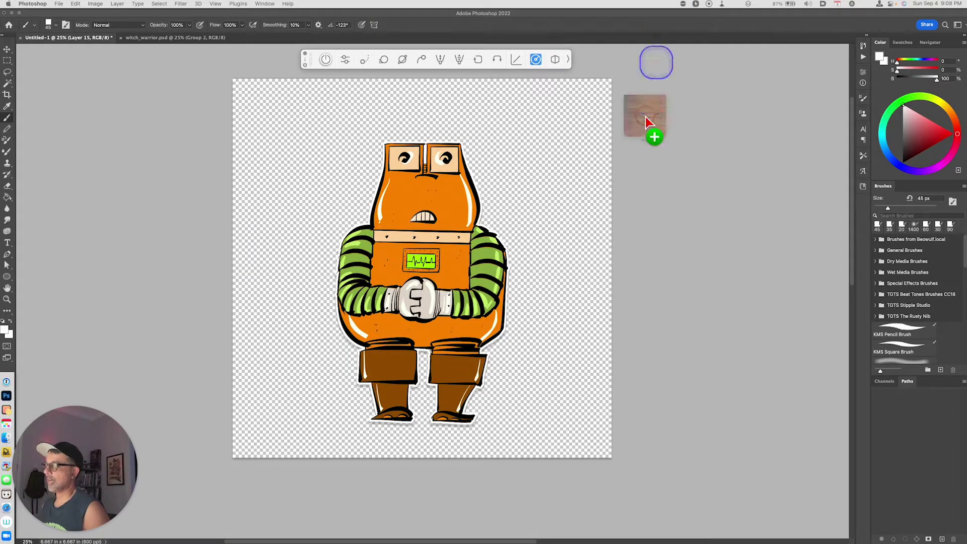
left_click_drag(654, 61, 575, 314)
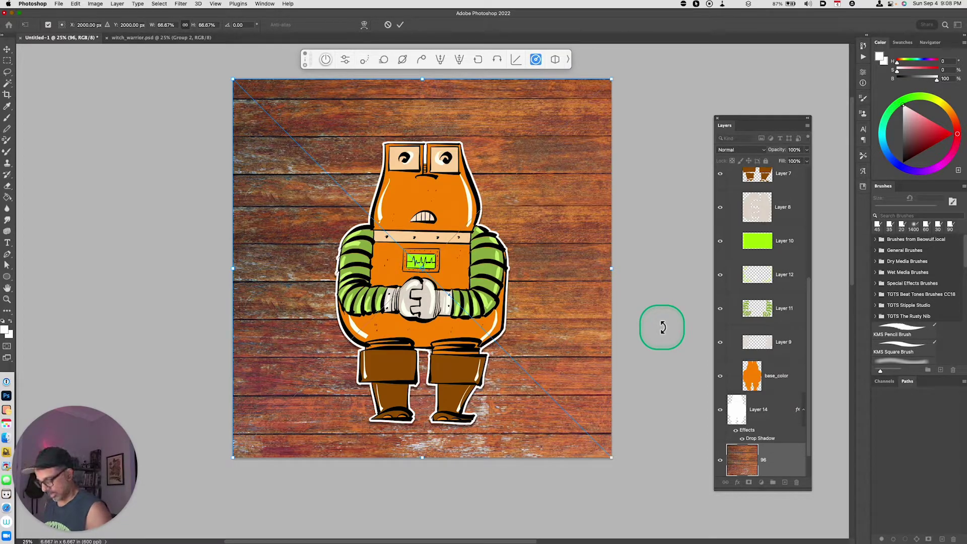
key("Return")
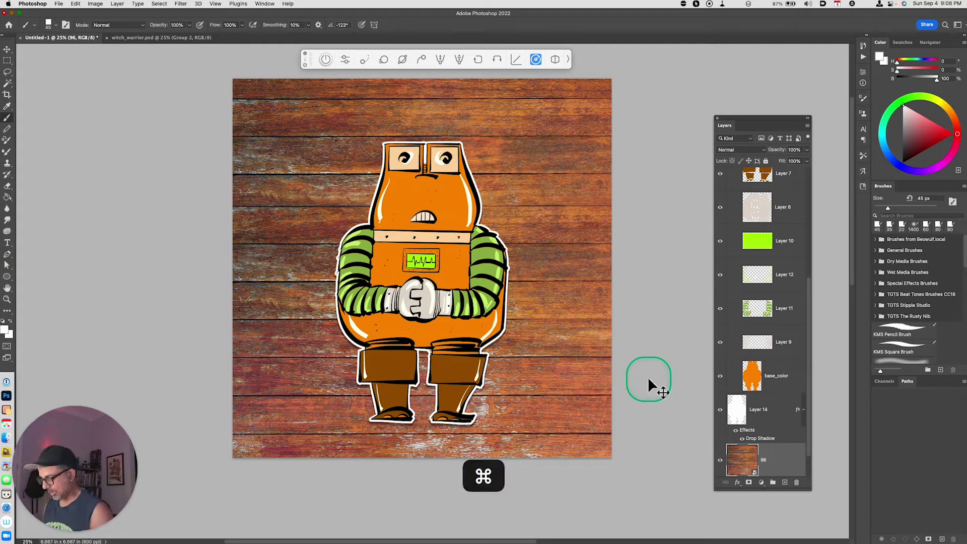
key("super+equal")
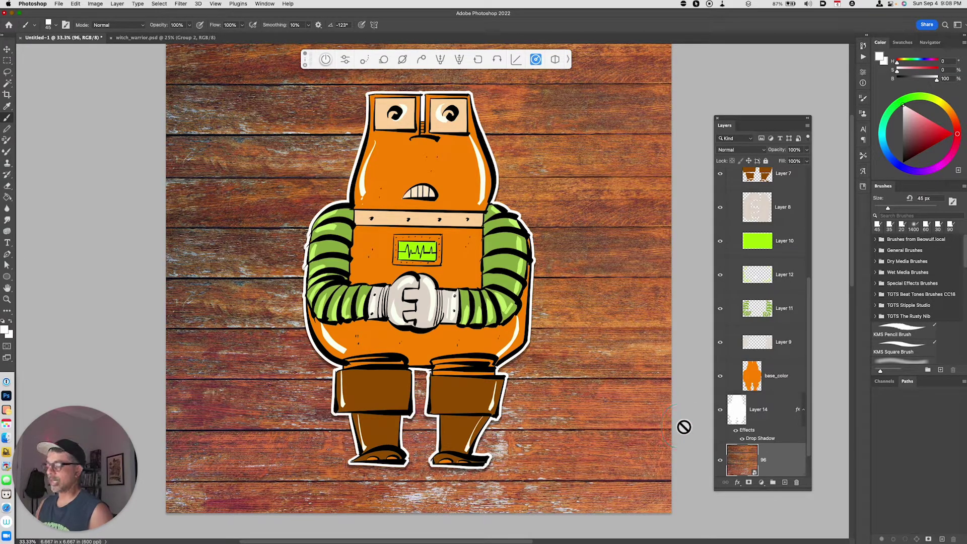
Move Layer 14 into Group 1 with the other robot layers
mouse_move(762, 411)
left_mouse_down()
mouse_move(764, 389)
mouse_move(758, 399)
left_mouse_up()
scroll(782, 393, "up", 3)
scroll(783, 395, "up", 3)
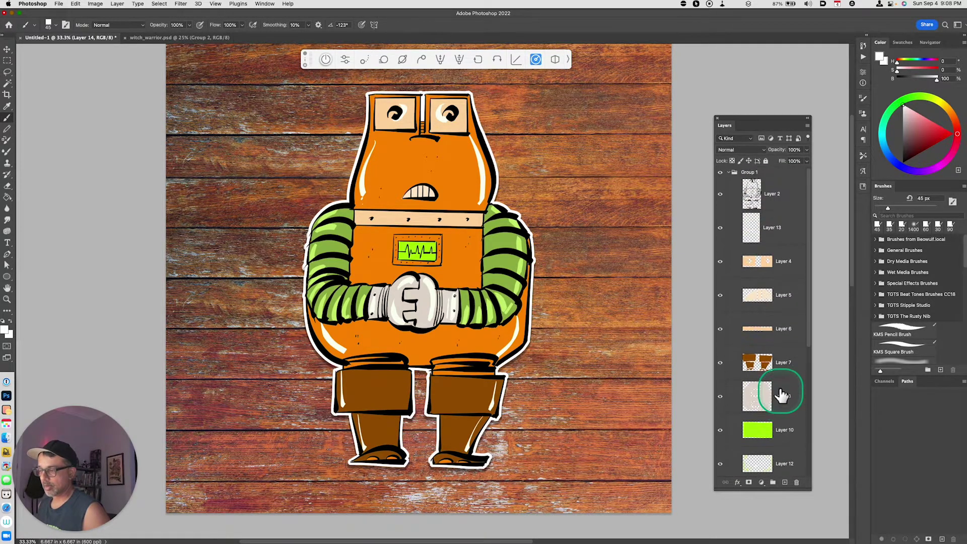
scroll(801, 352, "down", 5)
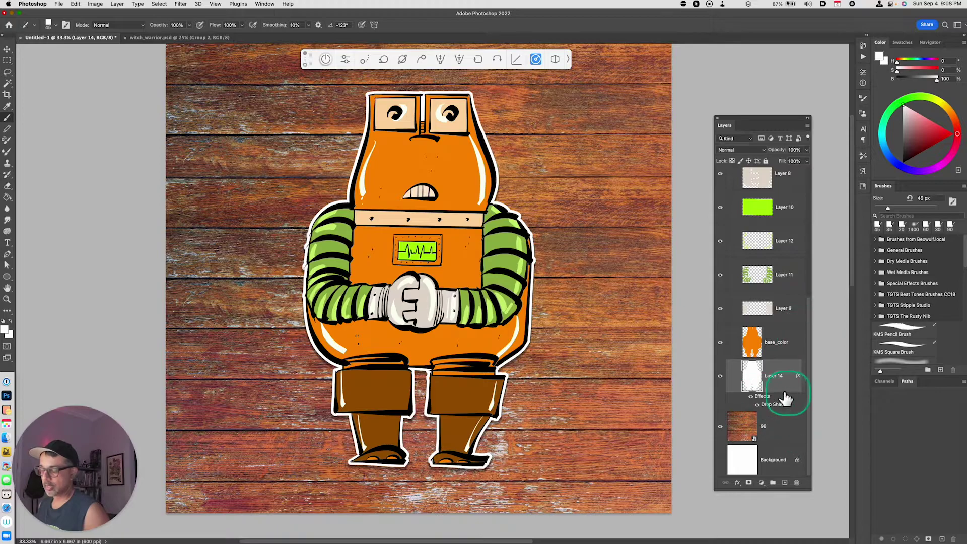
left_click_drag(767, 383, 735, 176)
left_click(729, 172)
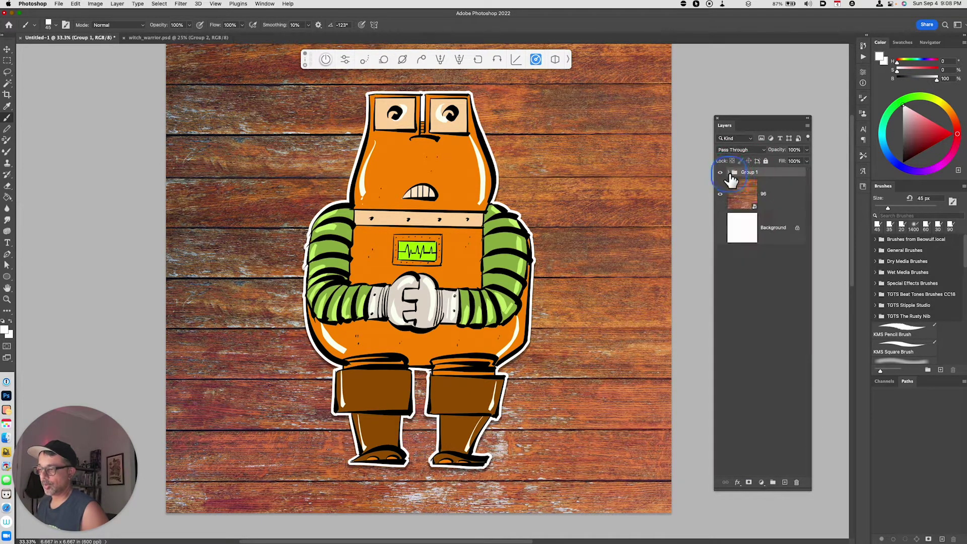
Collapse Group 1 and rename it 'robot'
left_click(748, 176)
double_click(747, 173)
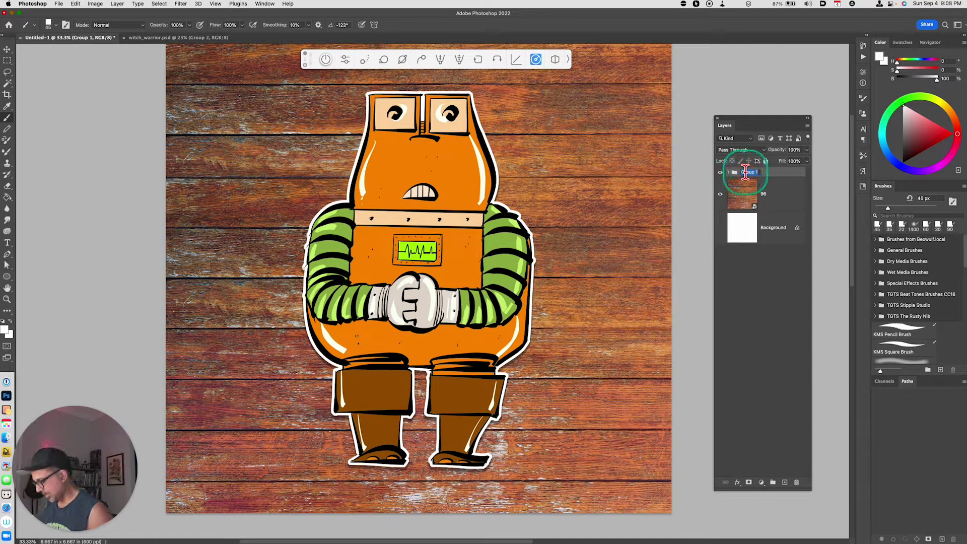
type("robot")
key("Return")
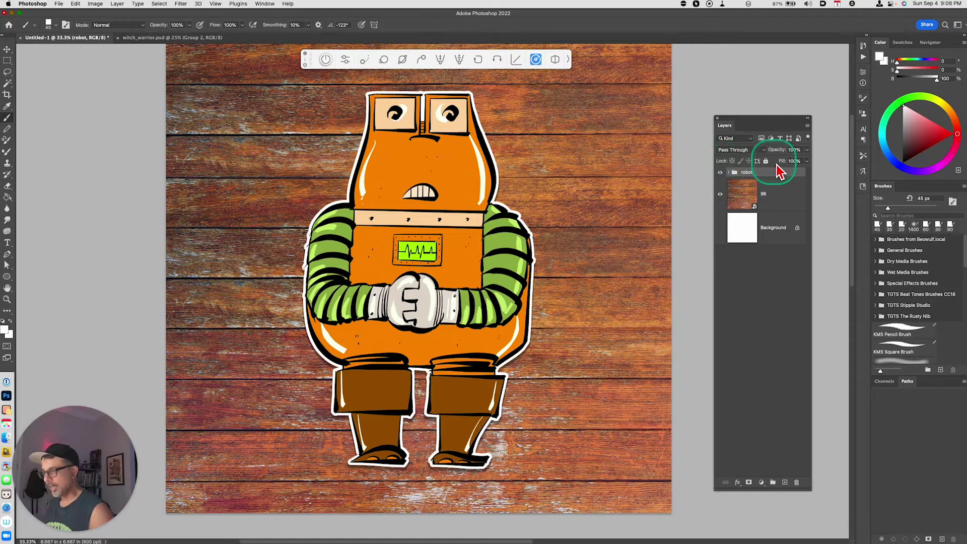
Duplicate the robot group twice, offsetting the copies slightly on the canvas
left_click(774, 177)
key("super")
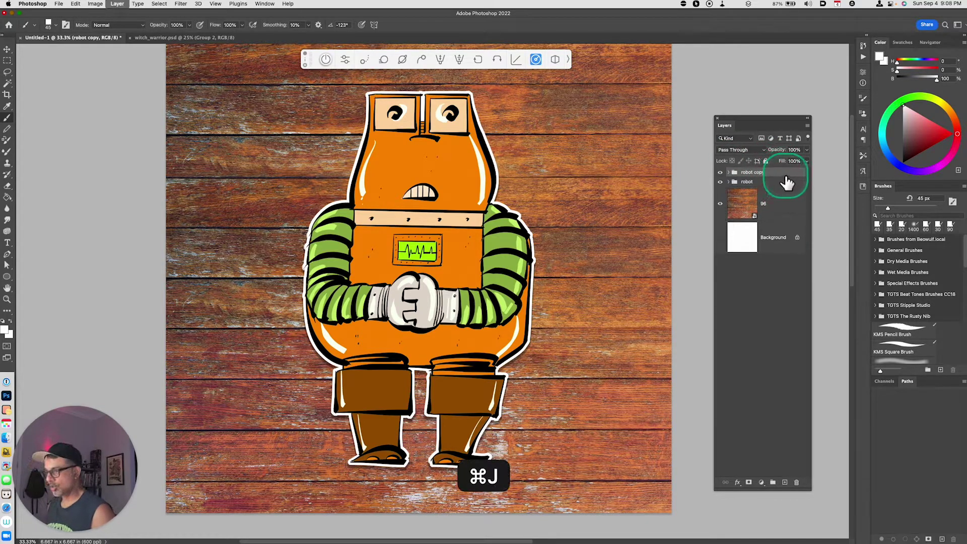
left_click(759, 187)
key("v")
left_click_drag(544, 208, 558, 214)
left_click(747, 196)
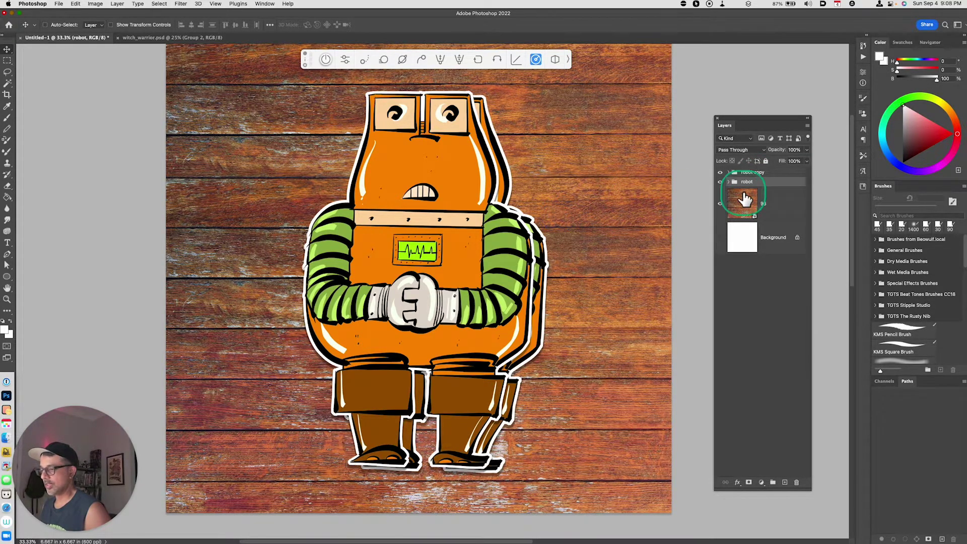
key("cmd+j")
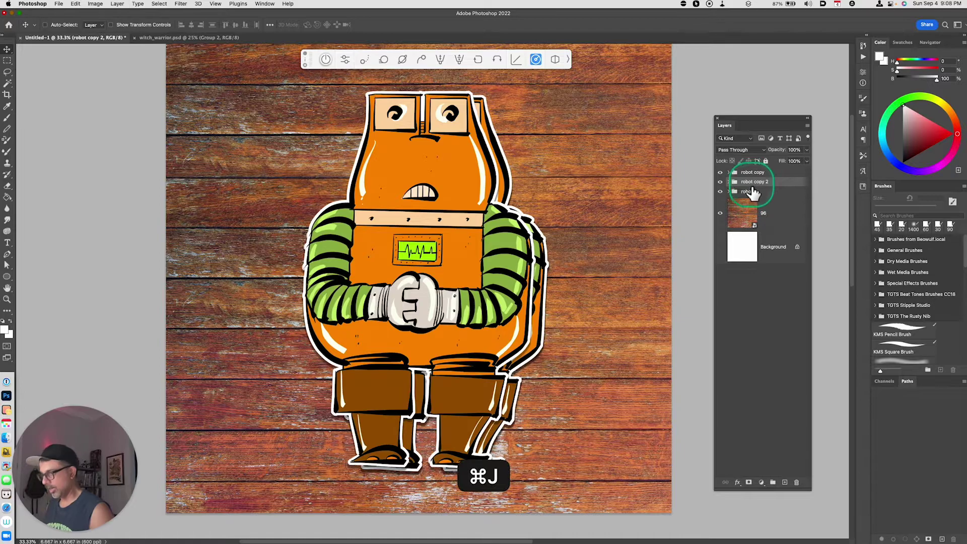
mouse_move(416, 215)
left_mouse_down()
mouse_move(398, 220)
mouse_move(424, 221)
mouse_move(411, 218)
left_mouse_up()
Make a third robot copy, rotate it about six degrees and shift it right
key("super+j")
key("super+t")
left_click_drag(524, 83, 498, 76)
left_click_drag(429, 141, 452, 141)
key("Return")
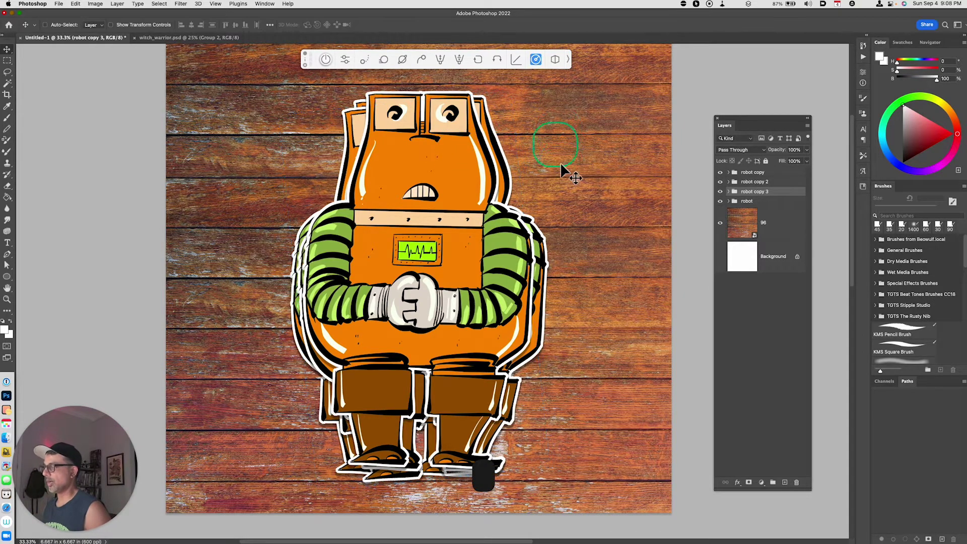
key("space")
left_click_drag(579, 205, 593, 206)
left_click(733, 192)
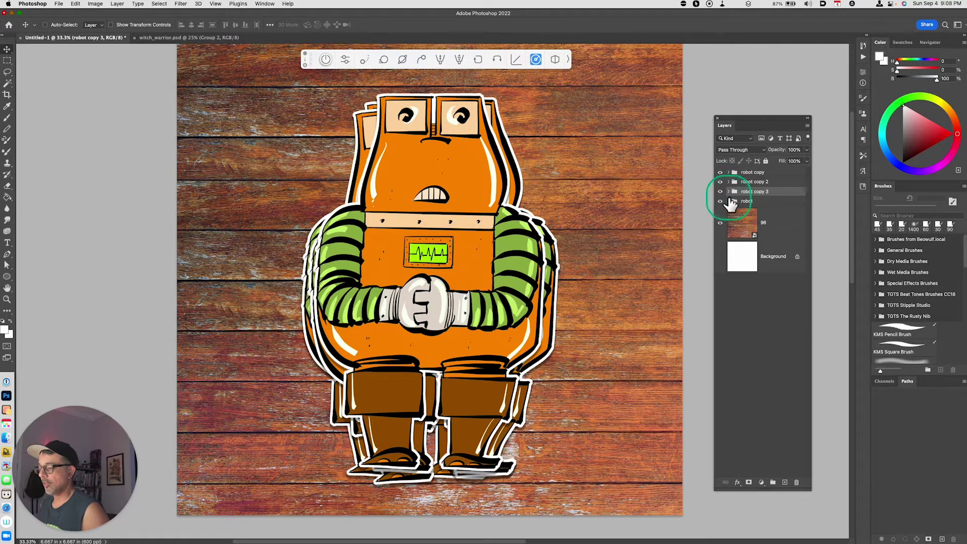
Shift the top robot copy's base_color hue by +18 to turn its body yellow
left_click(721, 182)
left_click(721, 181)
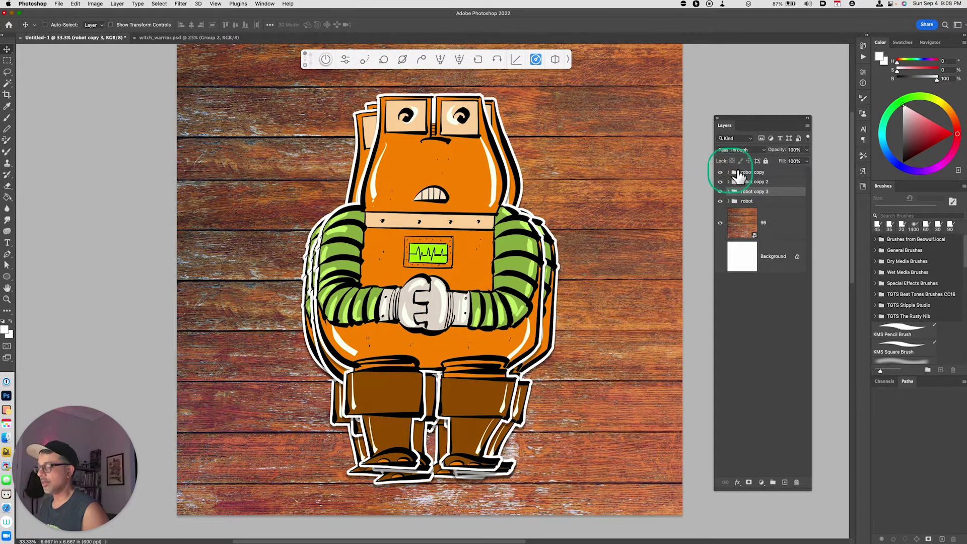
left_click(728, 172)
scroll(779, 403, "down", 5)
left_click(771, 379)
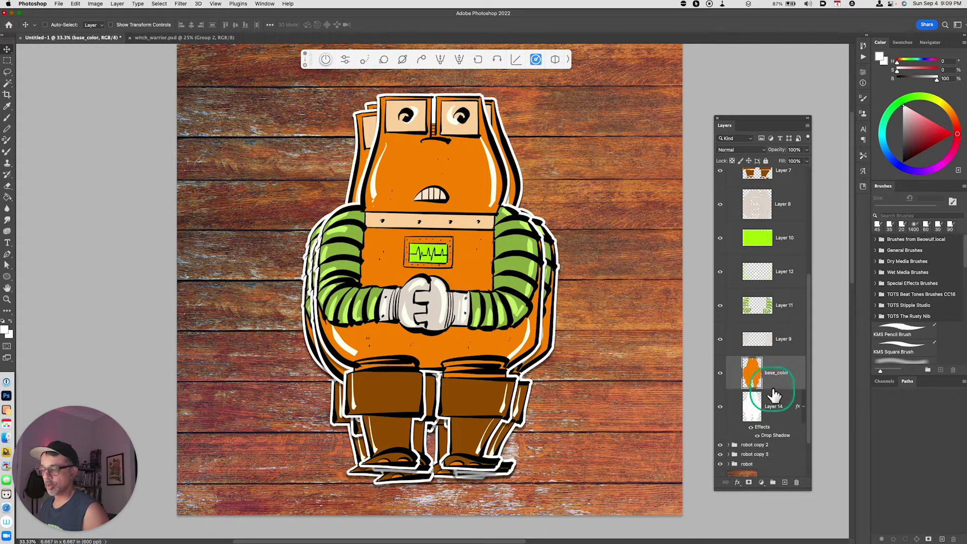
key("super+u")
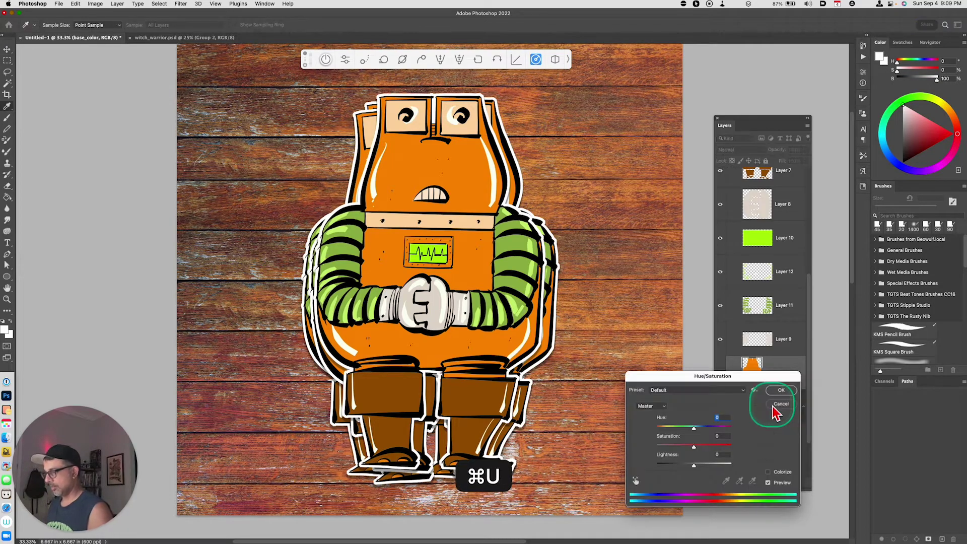
left_click_drag(694, 428, 700, 428)
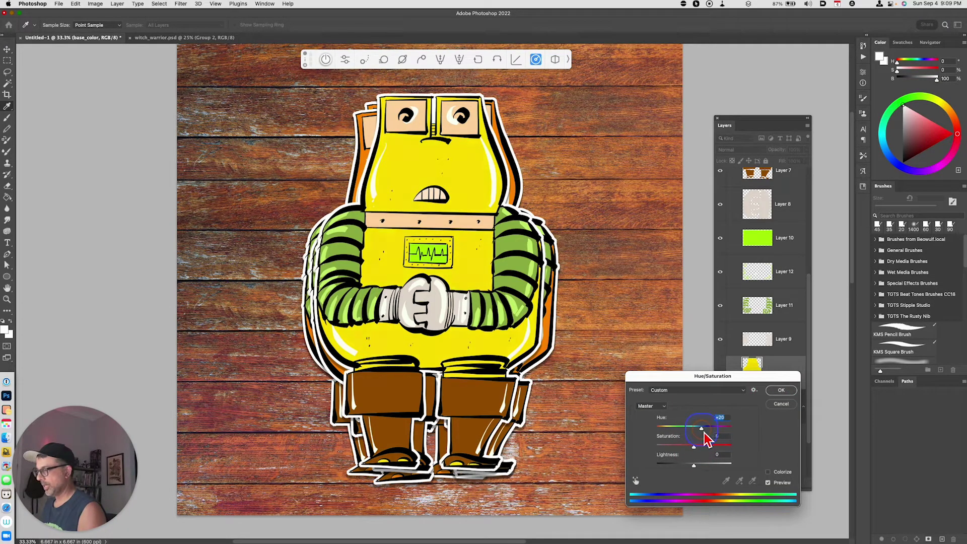
left_click(781, 391)
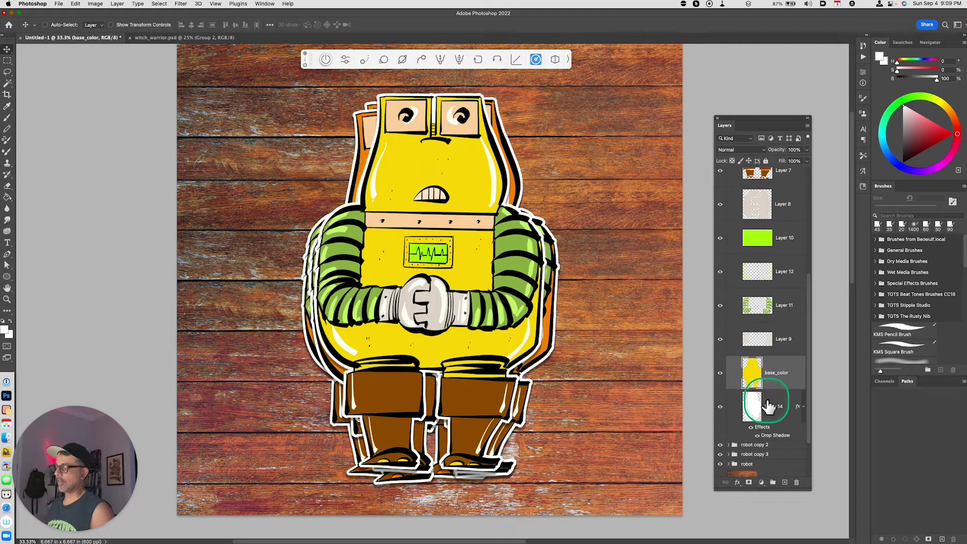